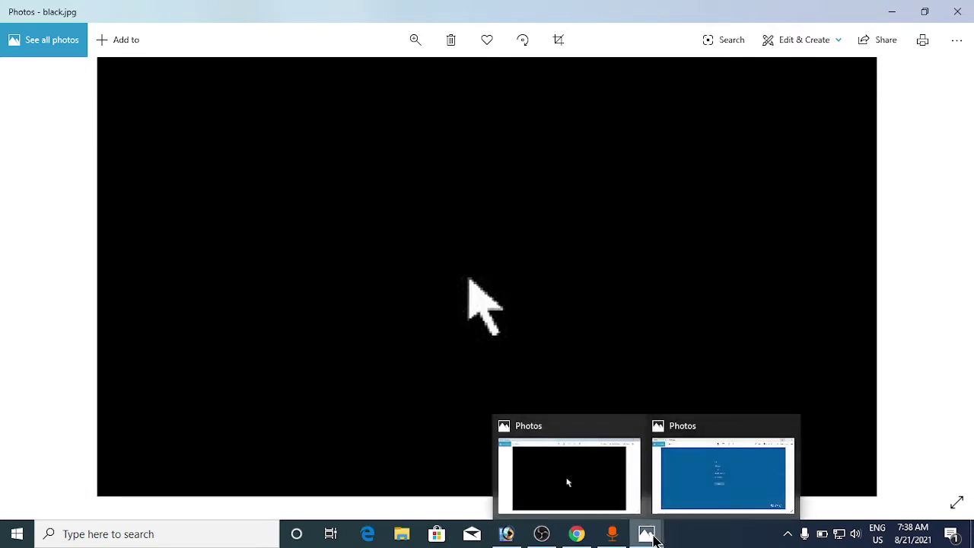
- Show the CTRL-ALT-DELETE-screen.jpg picture in Photos and open Task Manager over it
click(711, 472)
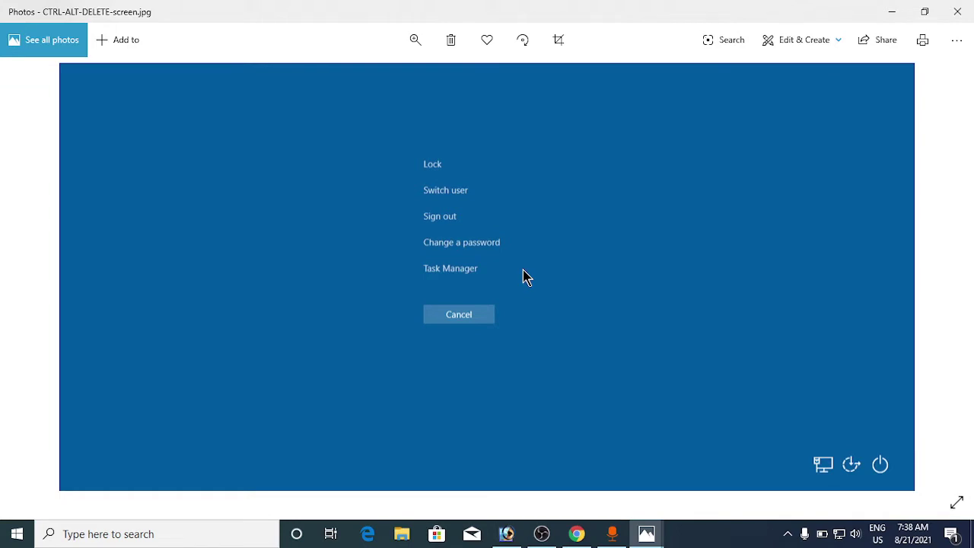
key(ctrl+shift+Escape)
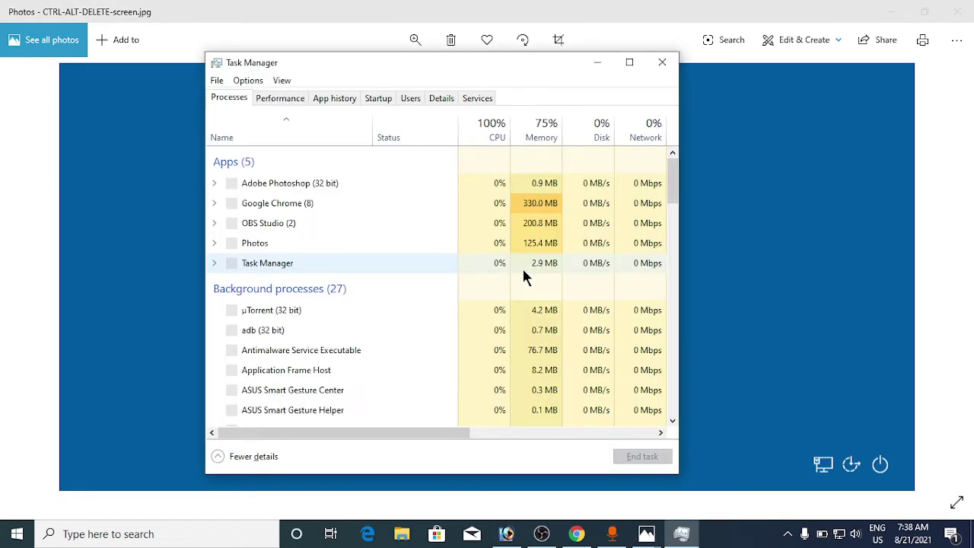
- Run services.msc as a new Task Manager task with administrative privileges
click(217, 79)
click(244, 99)
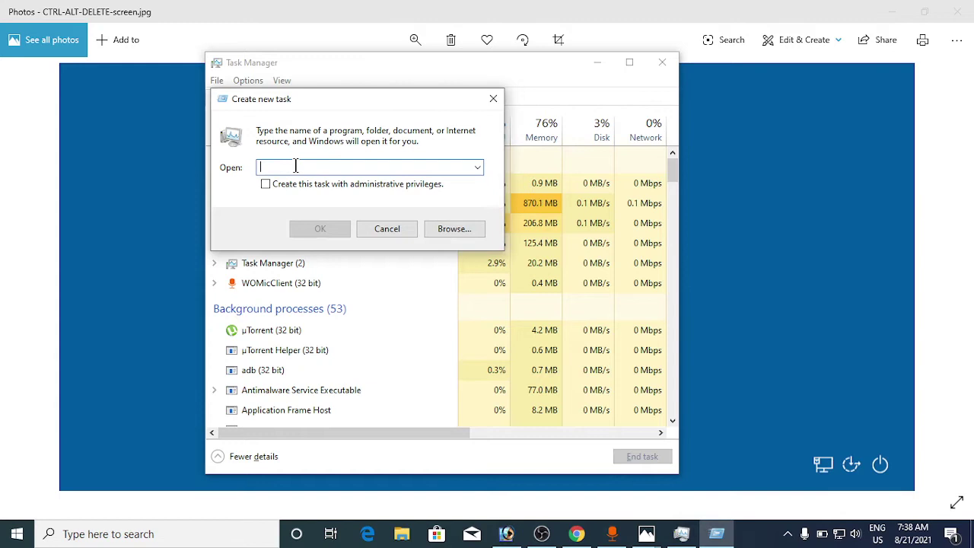
text(serv)
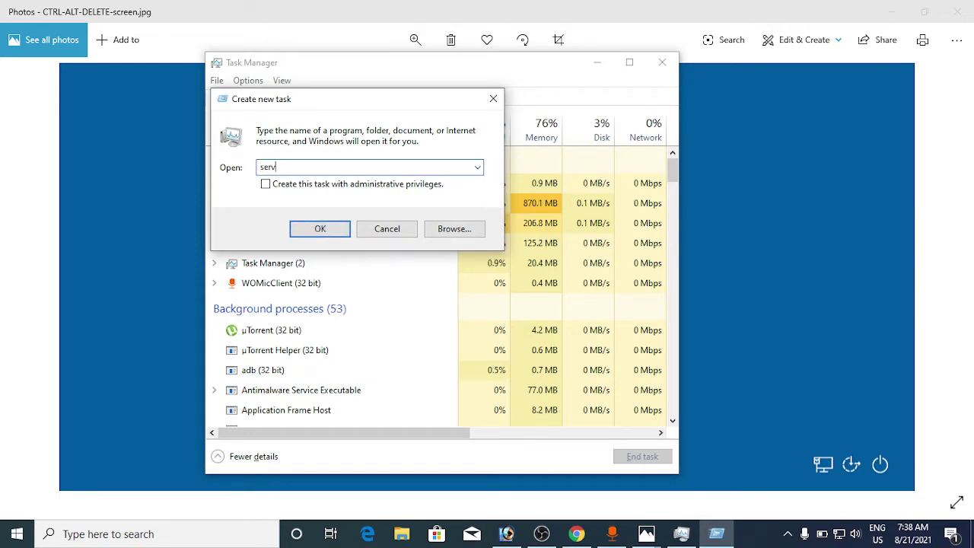
text(ices.msc)
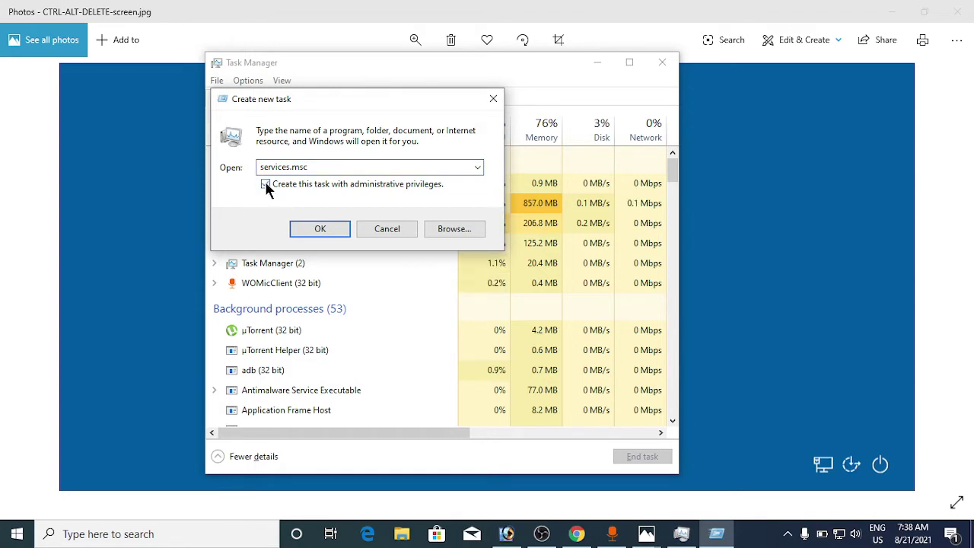
click(266, 185)
click(319, 230)
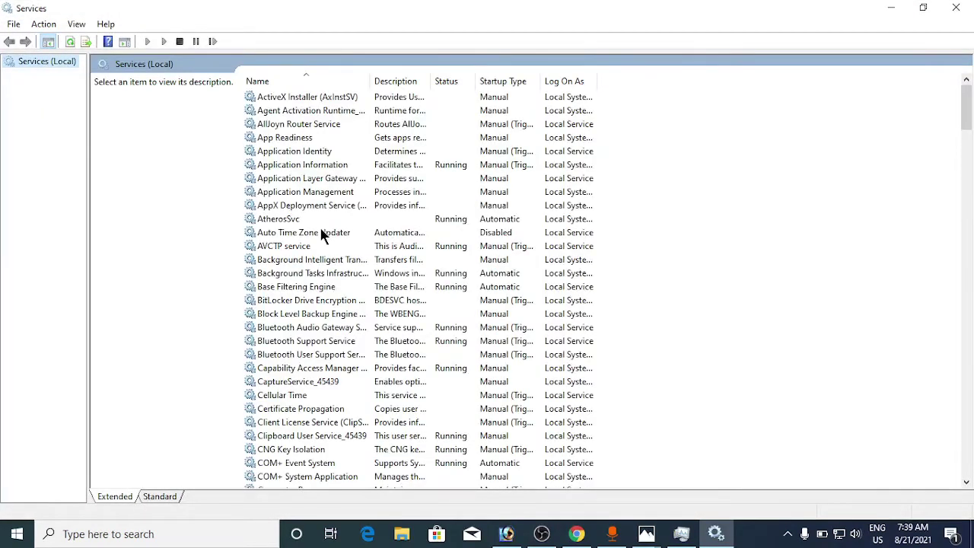
- Set the App Readiness service's startup type to Disabled, apply it, and close Services
click(286, 139)
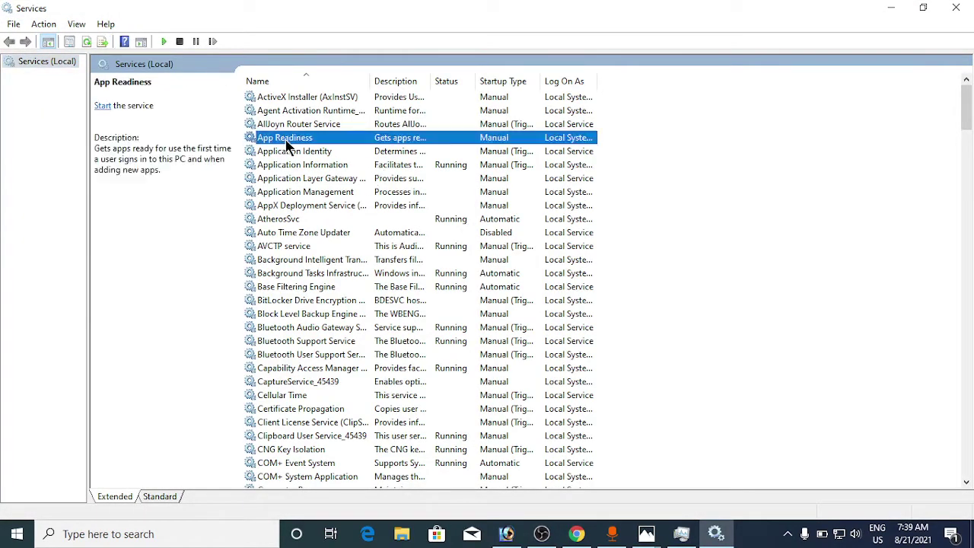
right_click(338, 144)
click(383, 272)
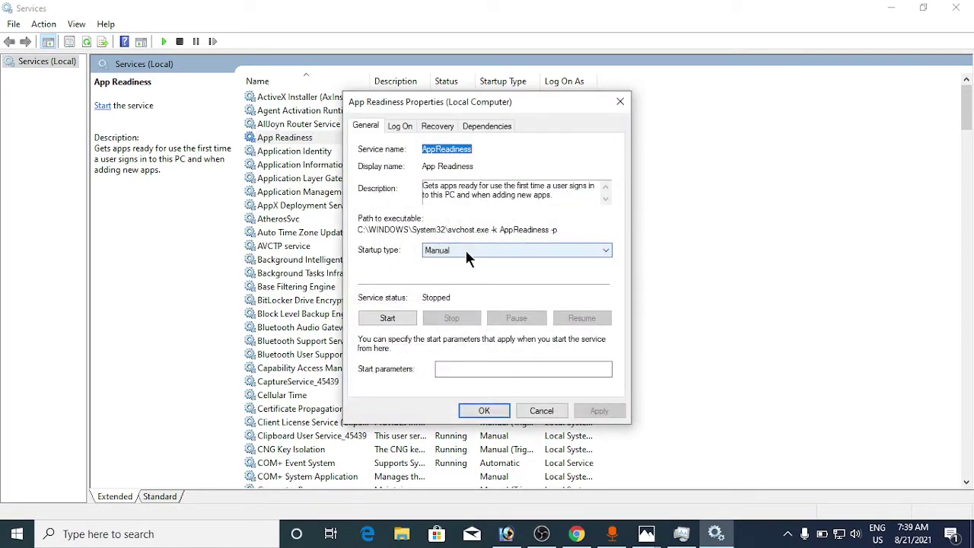
click(467, 255)
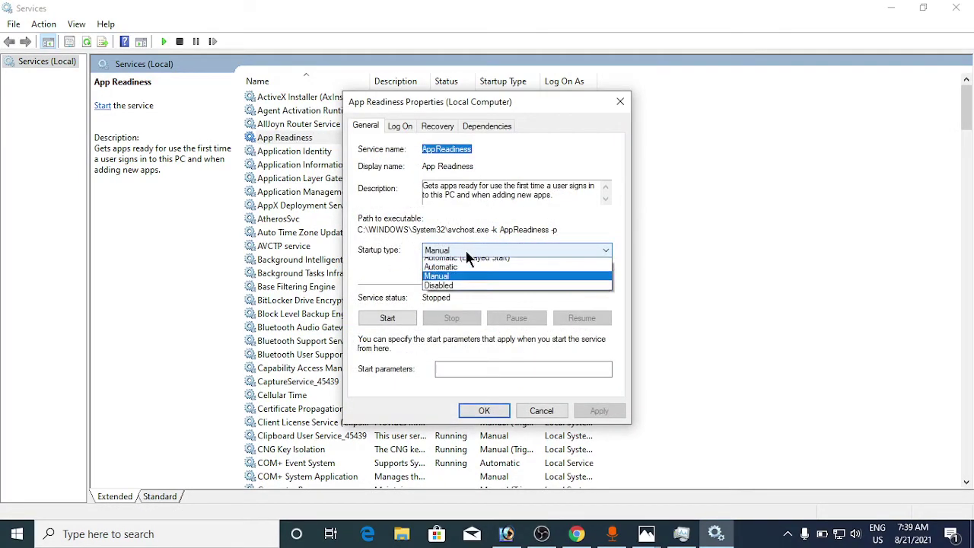
click(467, 299)
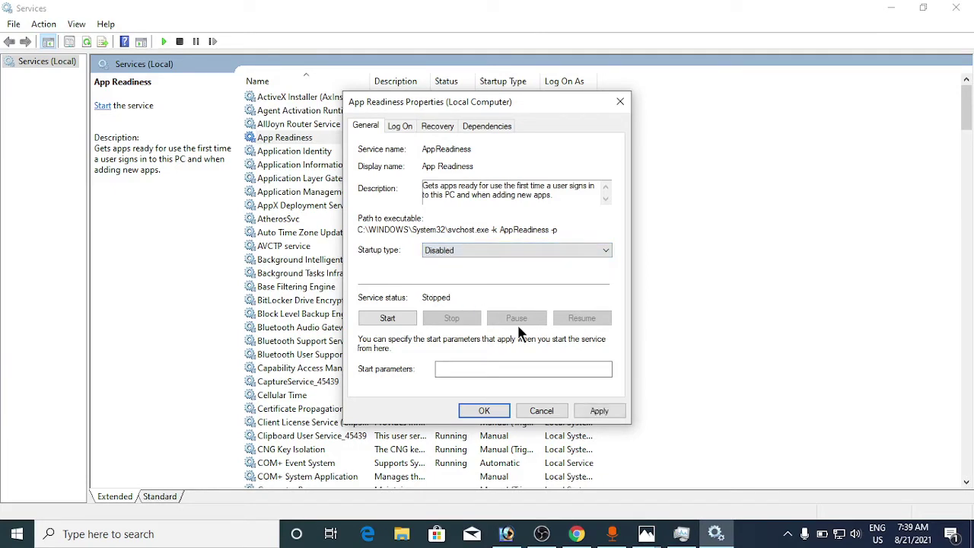
click(599, 411)
click(480, 411)
click(620, 102)
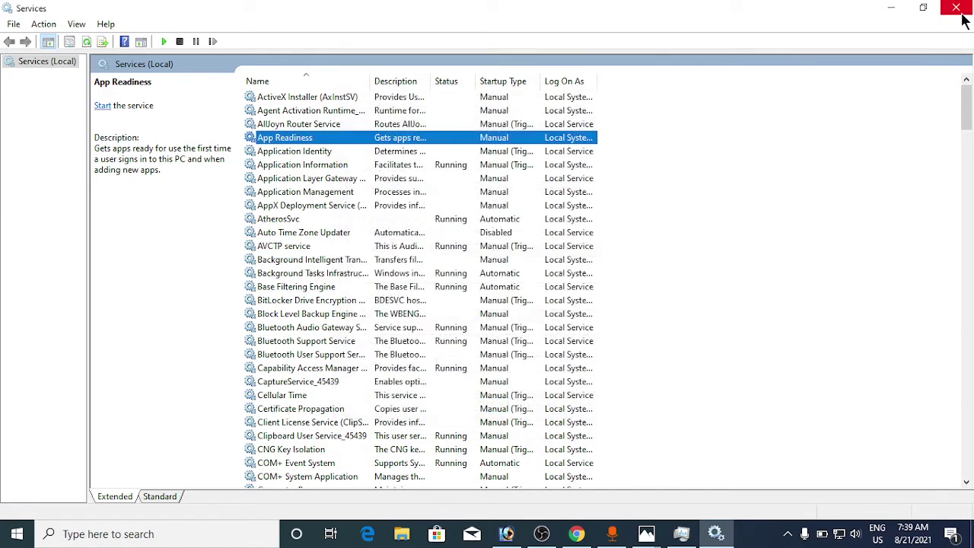
- Run cmd.exe as a new Task Manager task with administrative privileges
click(957, 9)
click(217, 80)
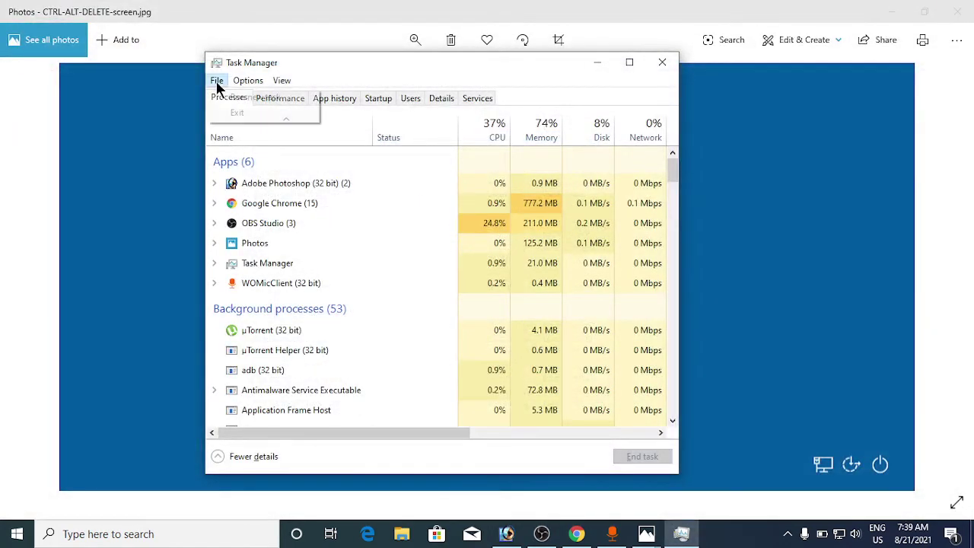
click(225, 97)
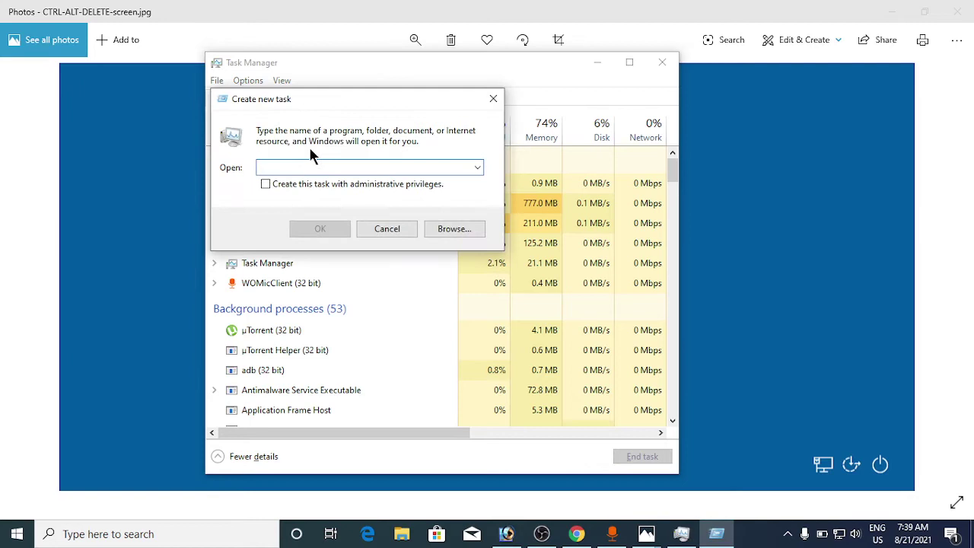
text(cmd)
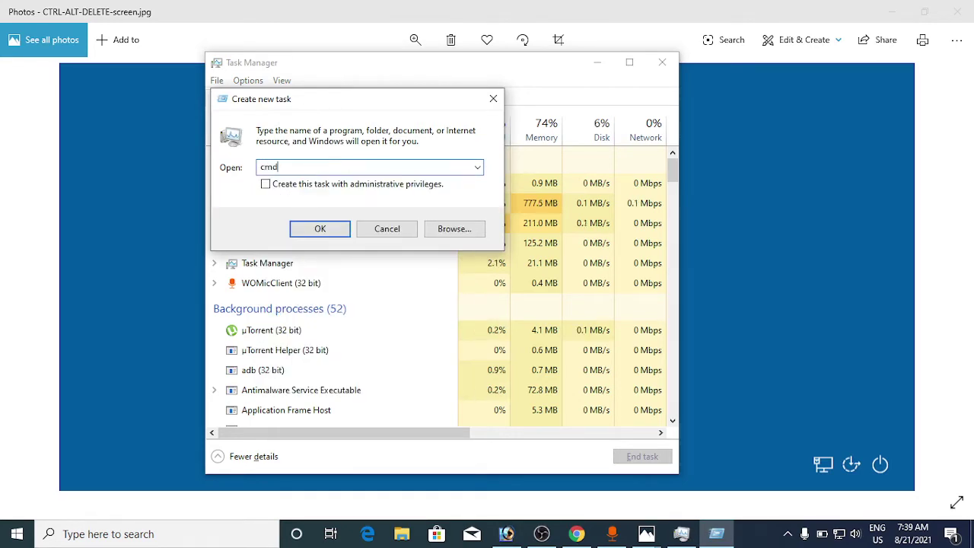
text(.exe)
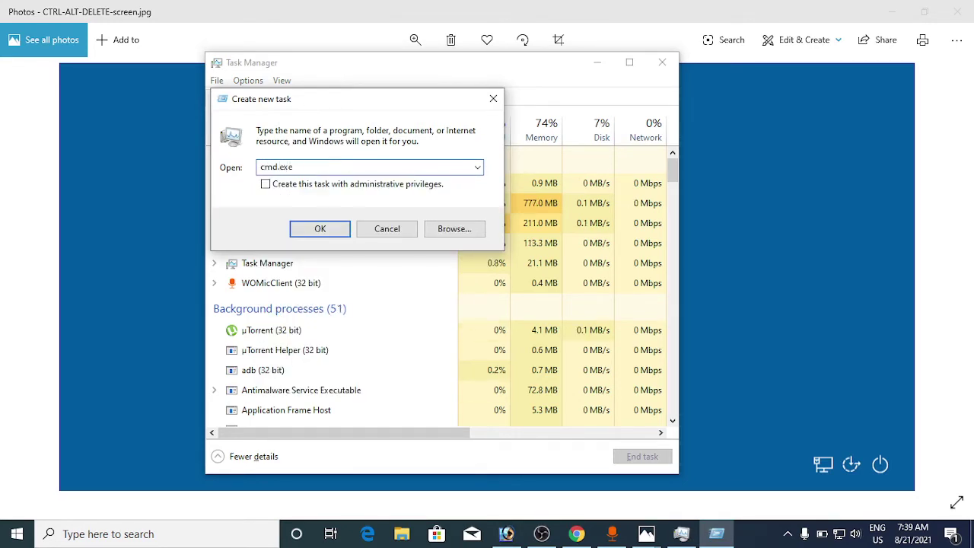
click(265, 184)
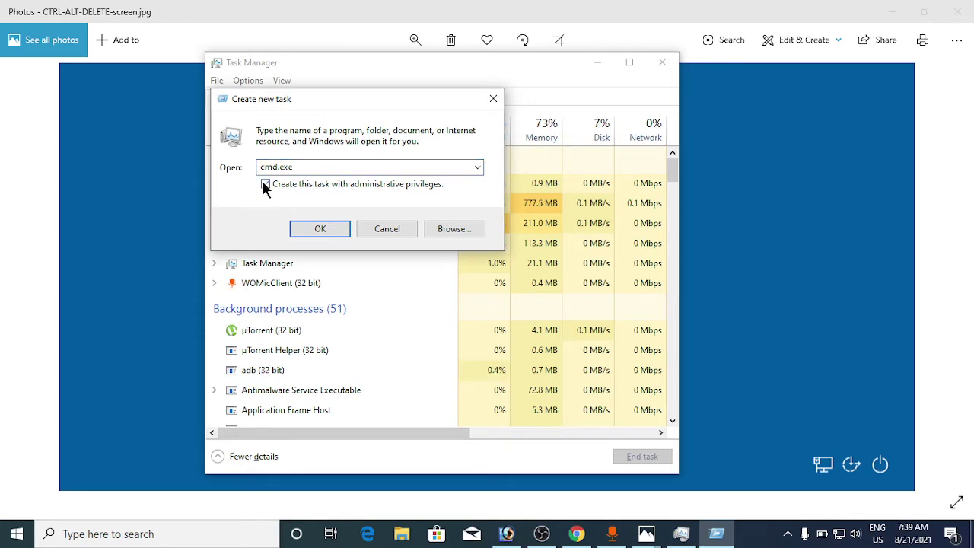
click(318, 230)
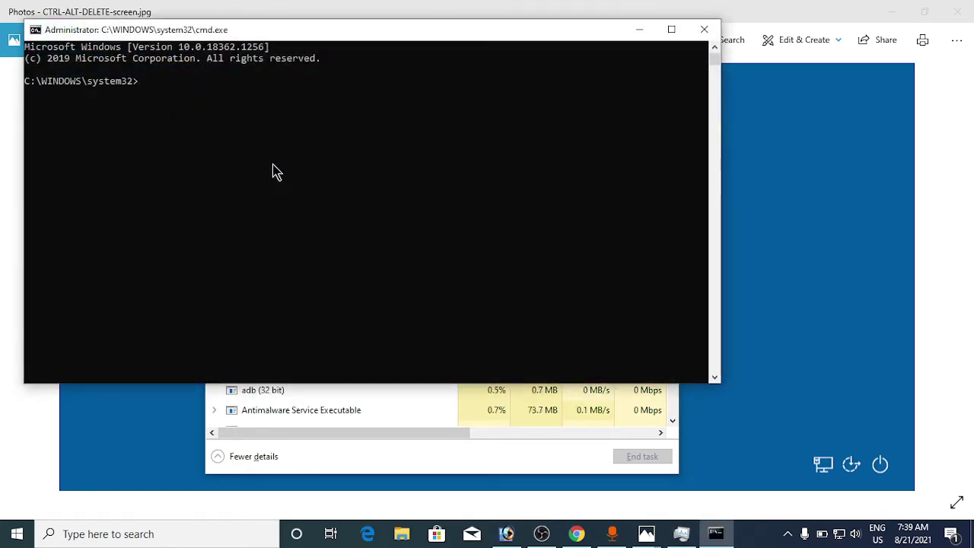
- Type shutdown /s/f at the administrator command prompt without running it
text(shutdow)
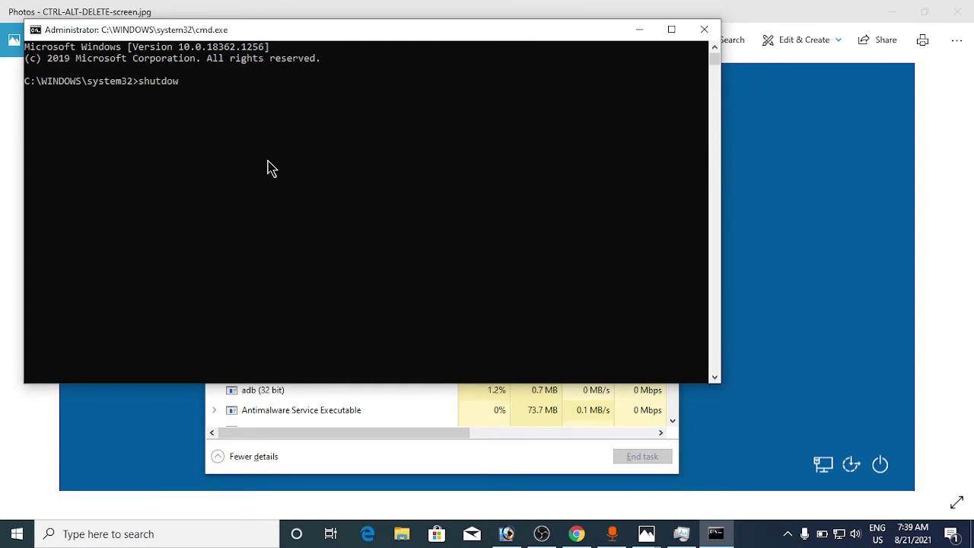
text(n /s/)
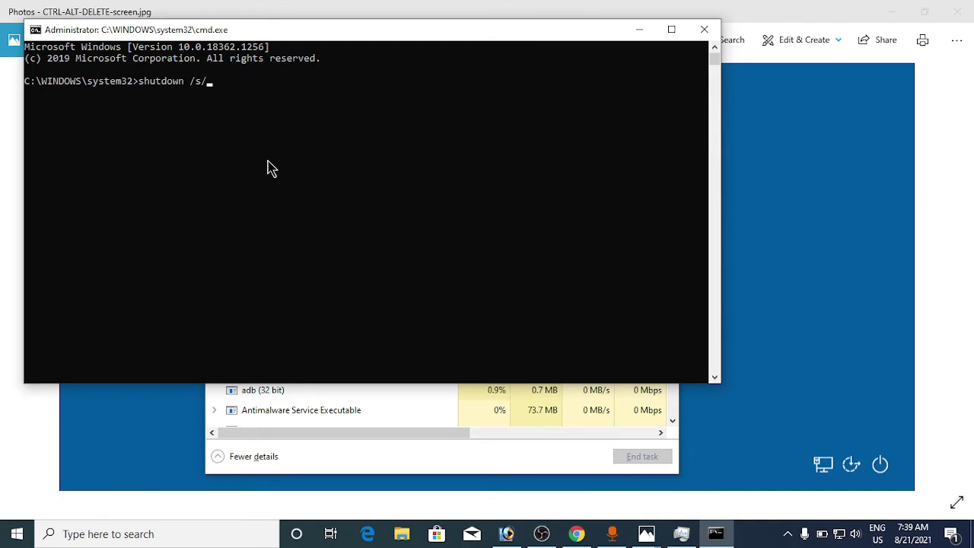
text(f)
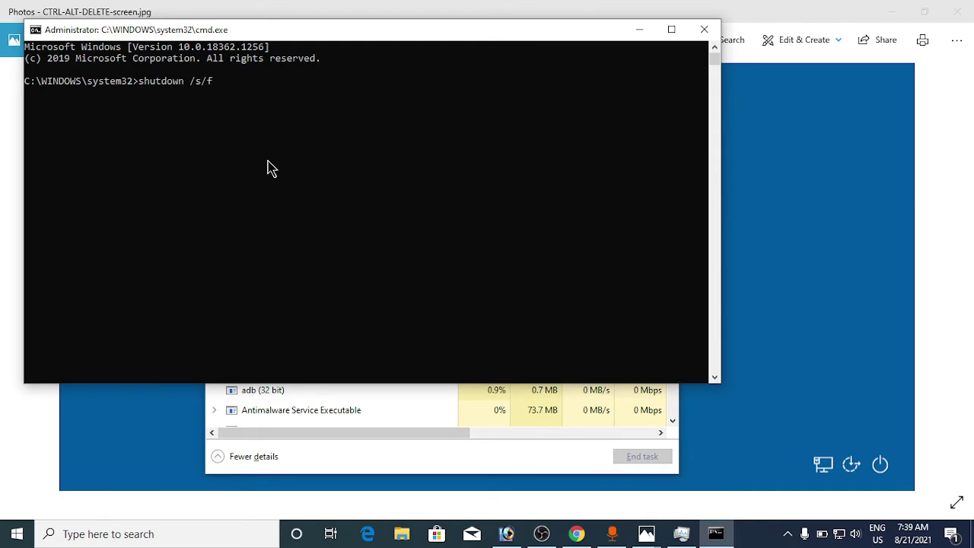
- Close Command Prompt and Task Manager, then bring Task Manager back up
click(707, 30)
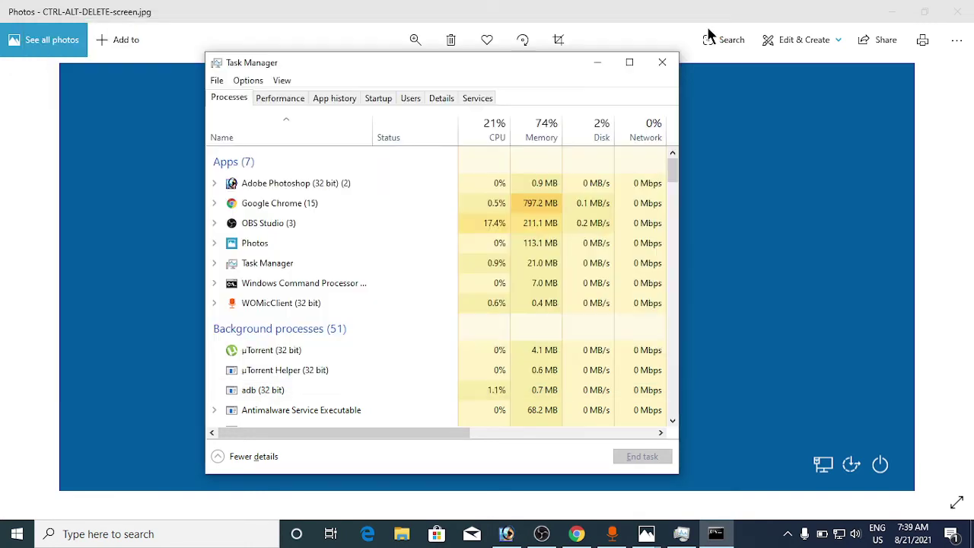
click(662, 62)
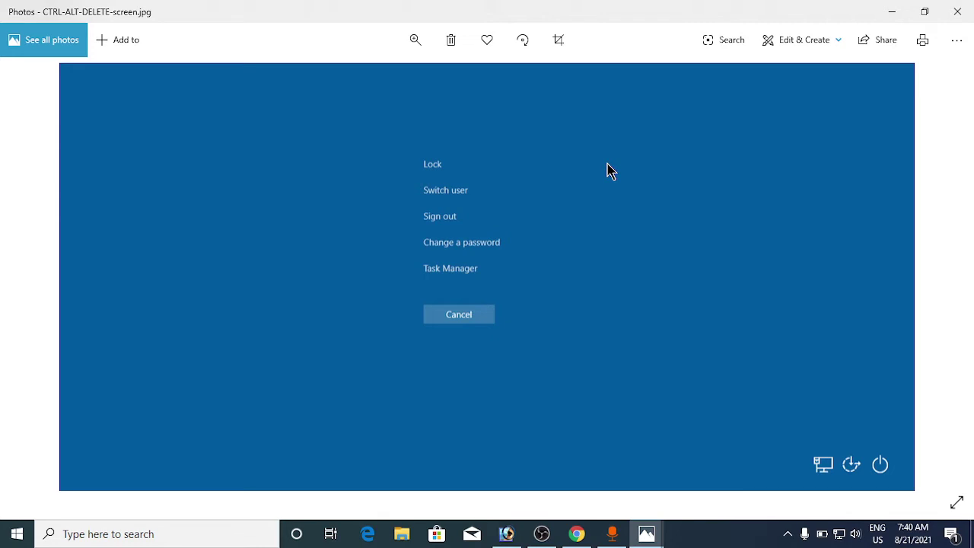
key(ctrl+shift+Escape)
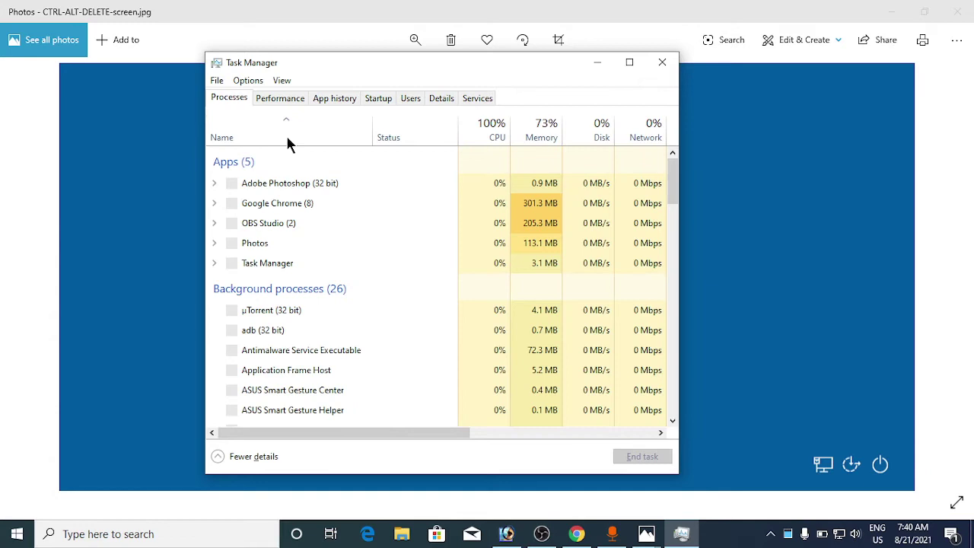
- Run regedit as a new task with administrative privileges
click(216, 80)
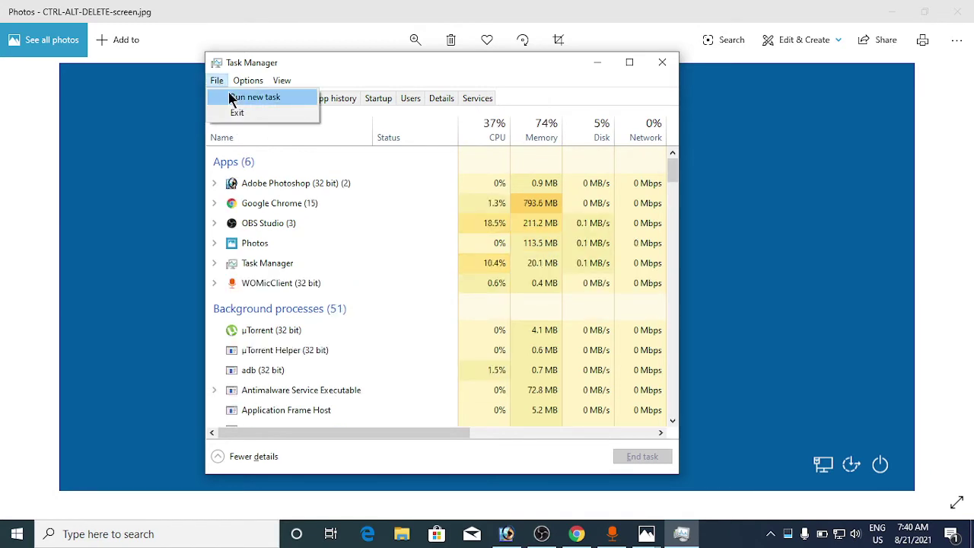
click(229, 97)
text(regedi)
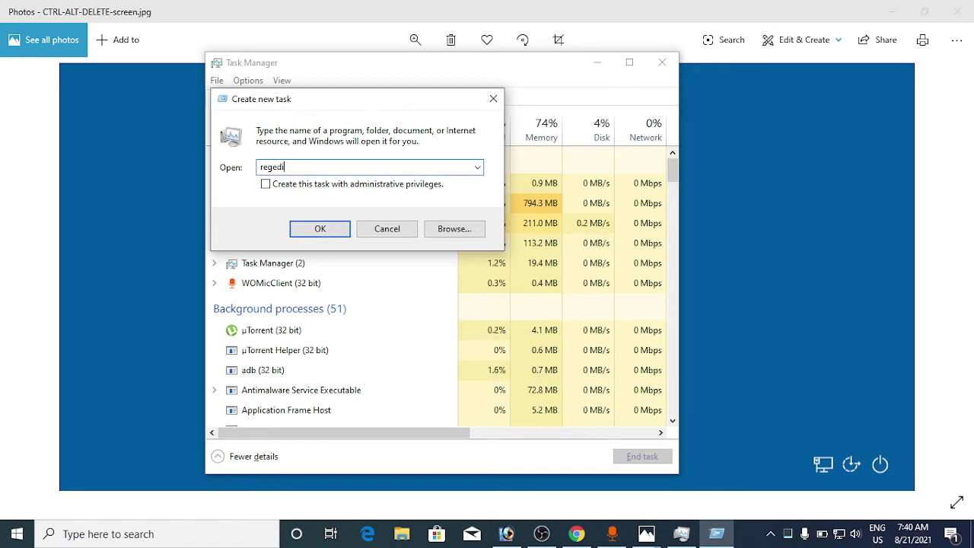
text(t)
click(266, 183)
click(320, 230)
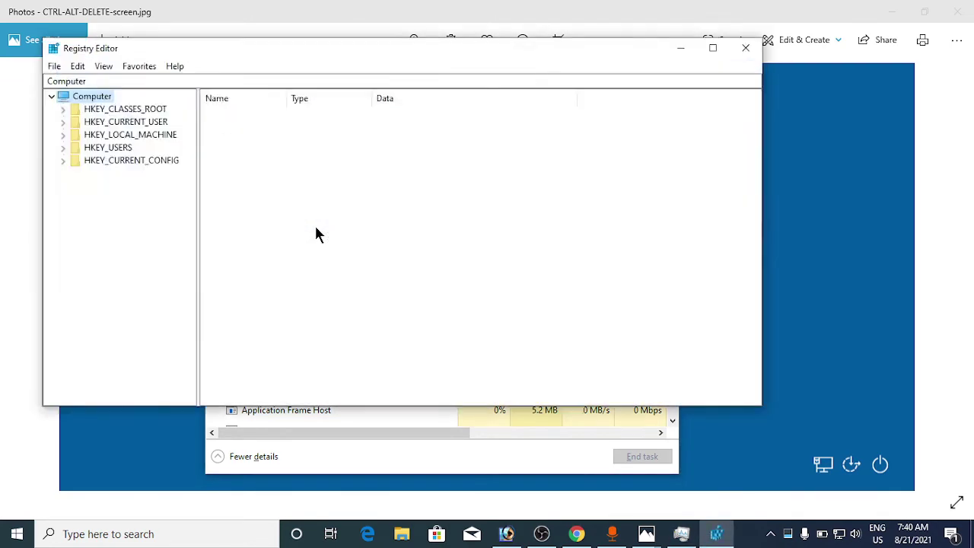
- Maximize Registry Editor, widen the tree pane, and expand HKEY_LOCAL_MACHINE > SOFTWARE
double_click(388, 51)
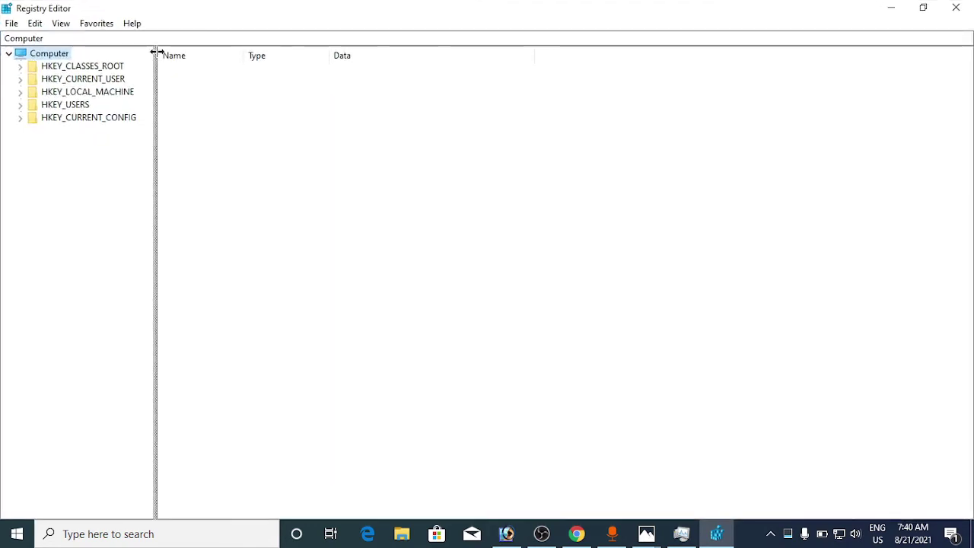
drag(360, 51, 348, 50)
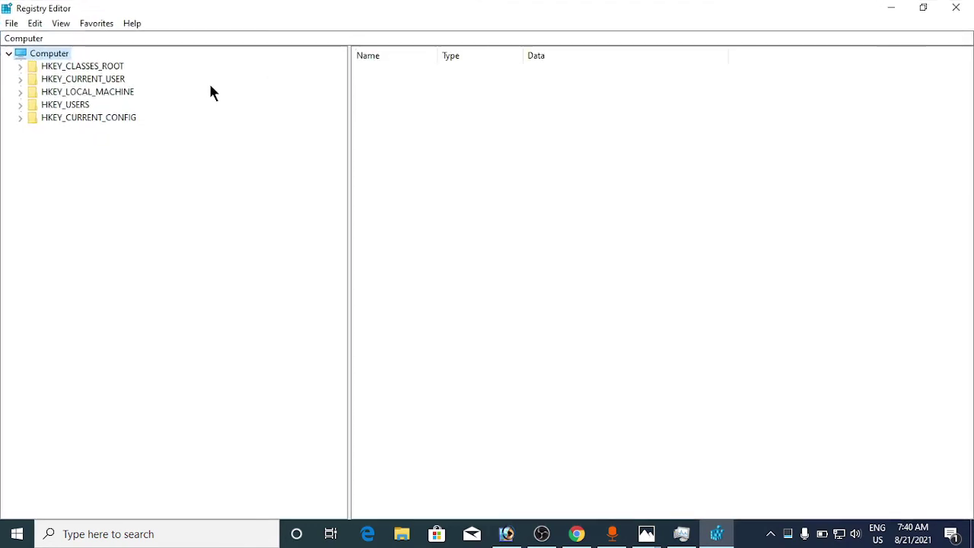
click(21, 92)
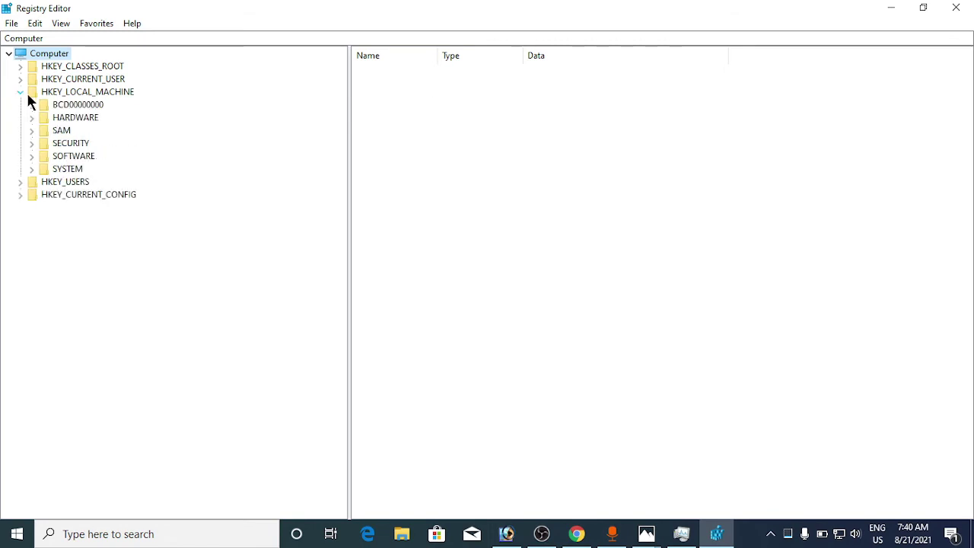
click(32, 156)
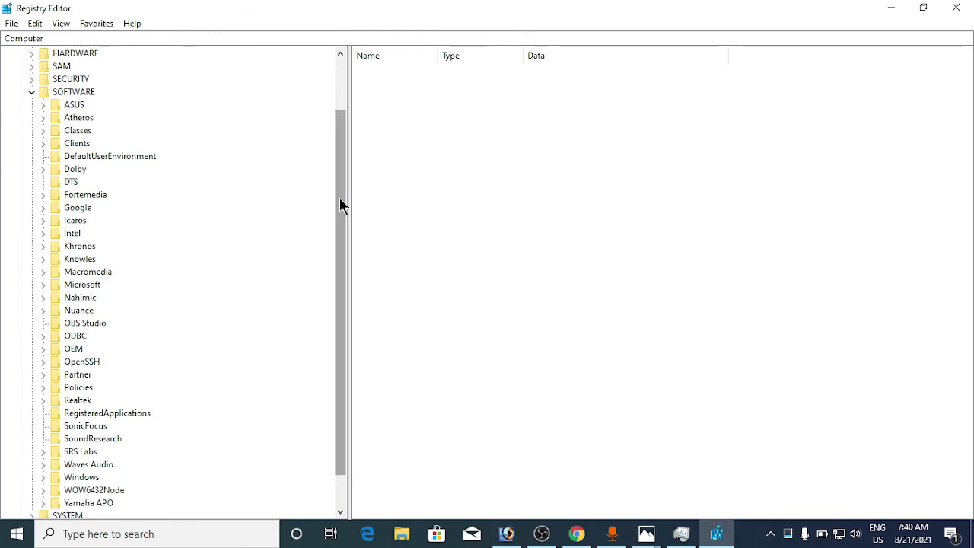
drag(340, 204, 342, 244)
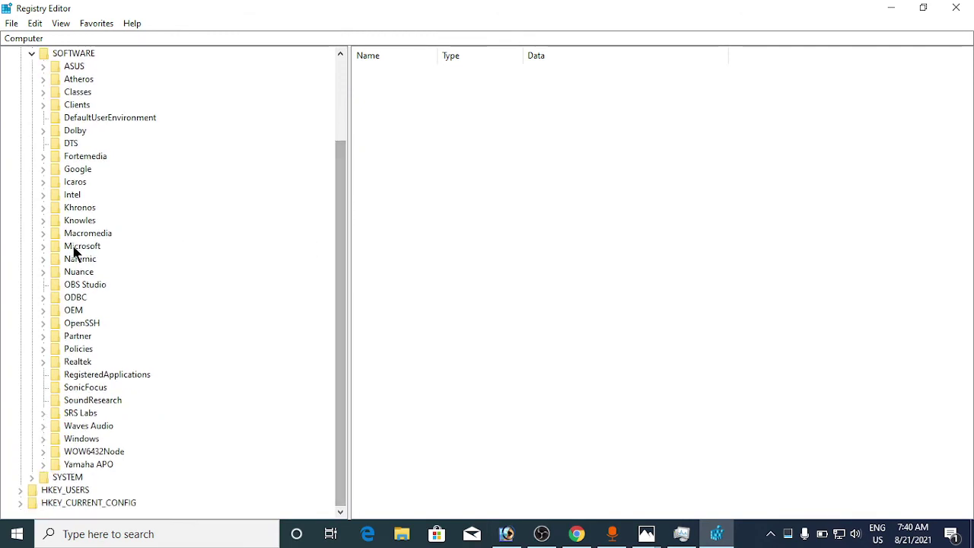
- Expand Microsoft > Windows NT > CurrentVersion and select the Winlogon key
click(43, 245)
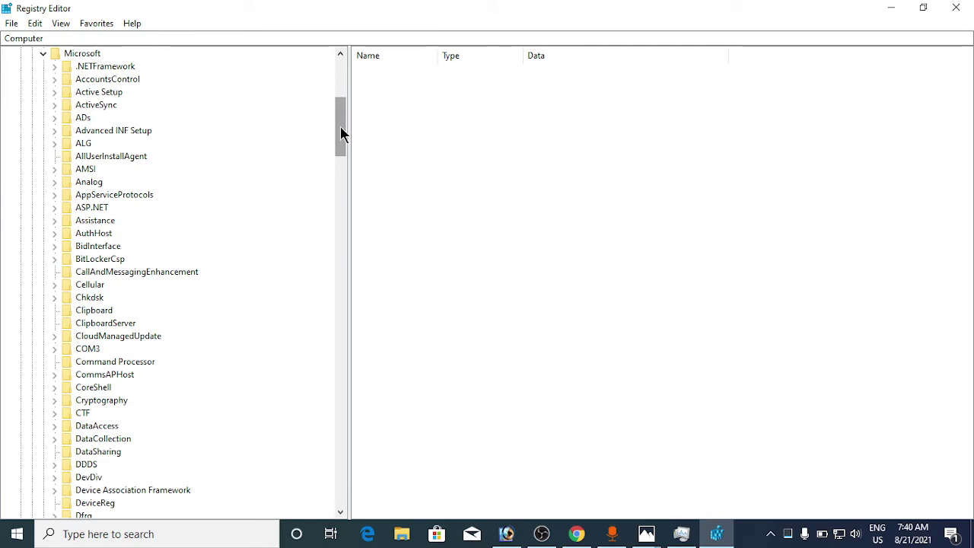
drag(340, 128, 341, 469)
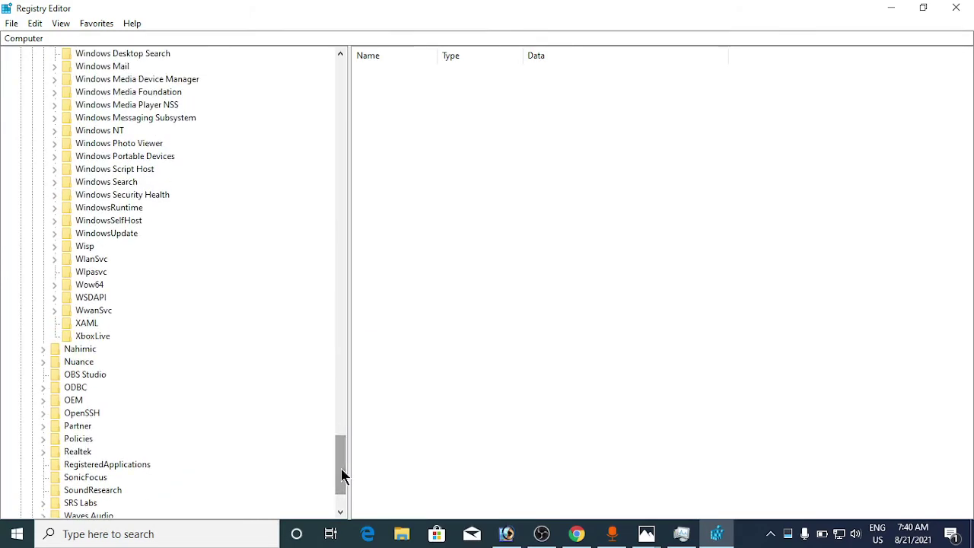
click(54, 131)
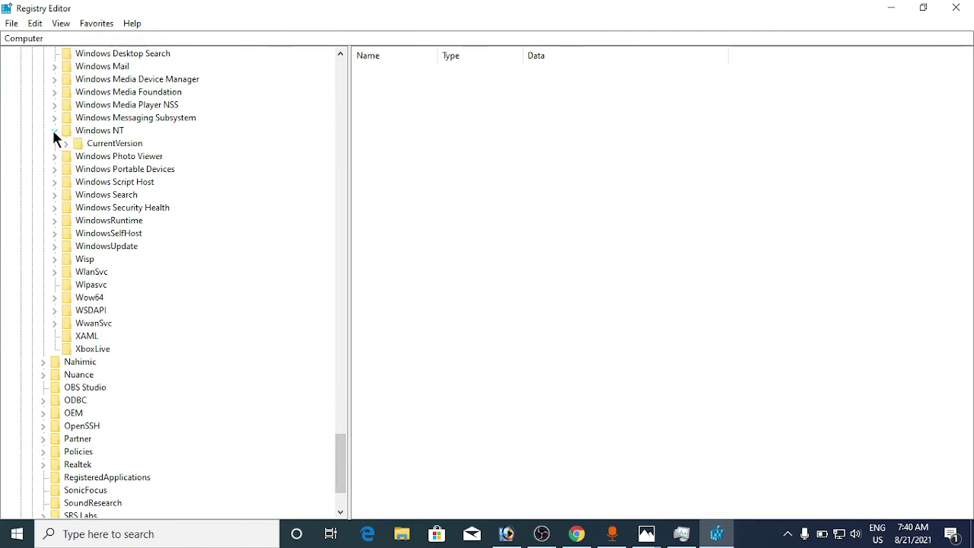
click(95, 147)
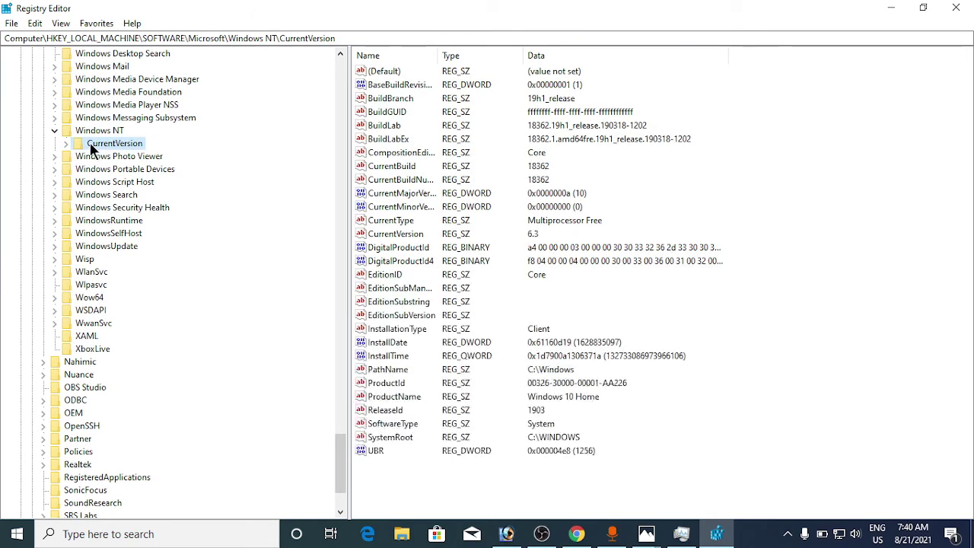
click(66, 143)
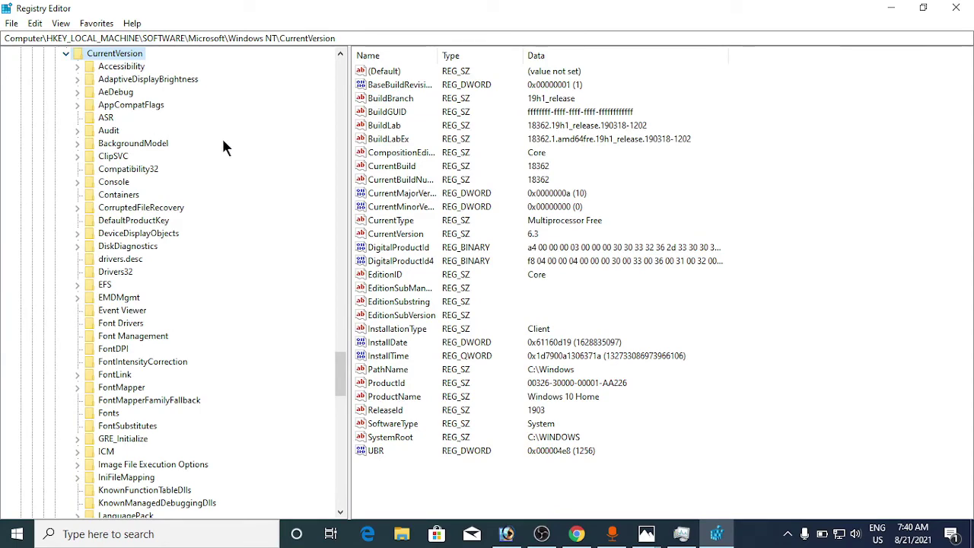
drag(339, 377, 340, 471)
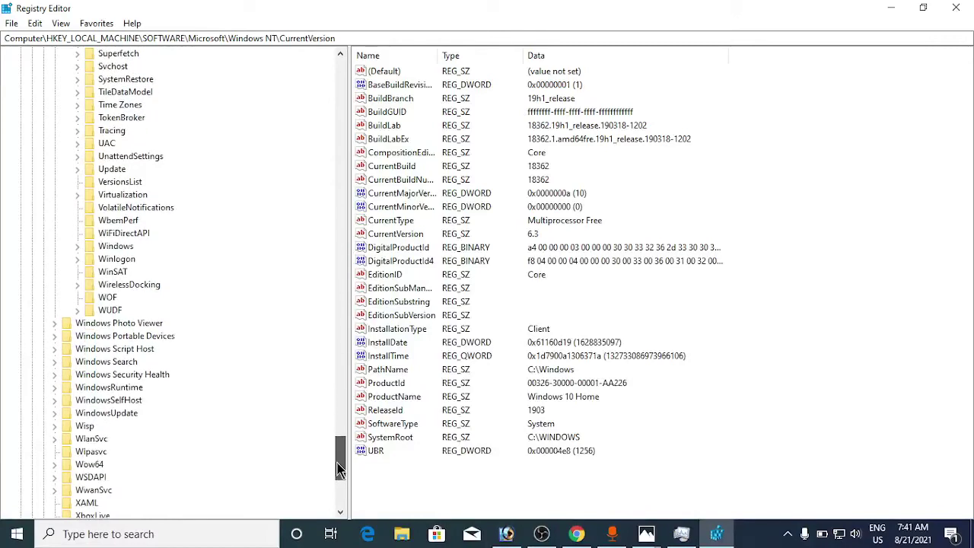
click(99, 260)
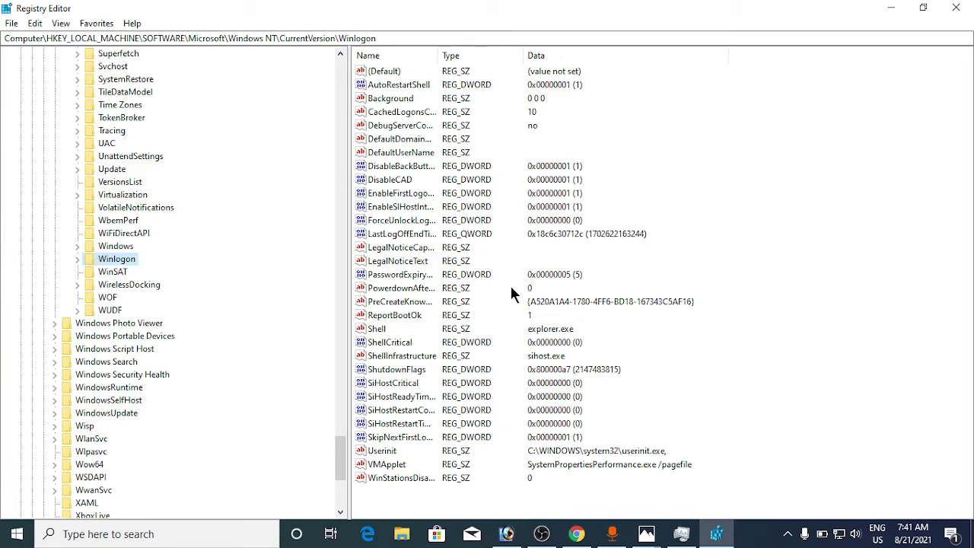
- Confirm the Winlogon Shell value data is explorer.exe, then close Registry Editor
click(378, 329)
double_click(379, 328)
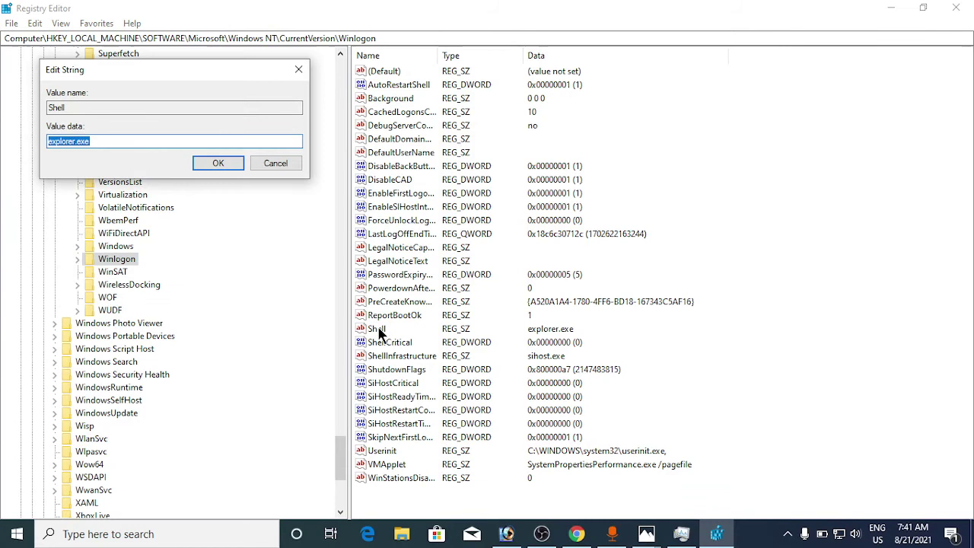
click(93, 141)
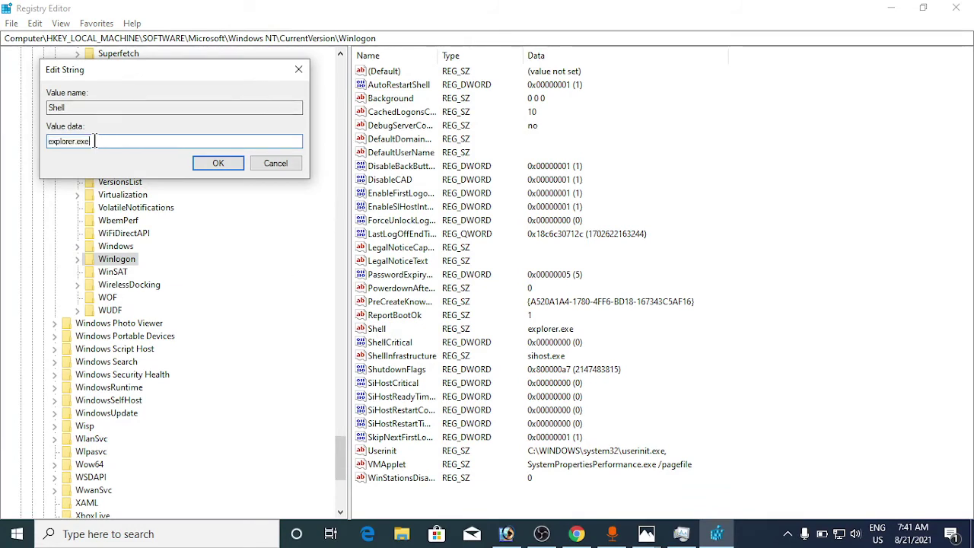
click(219, 163)
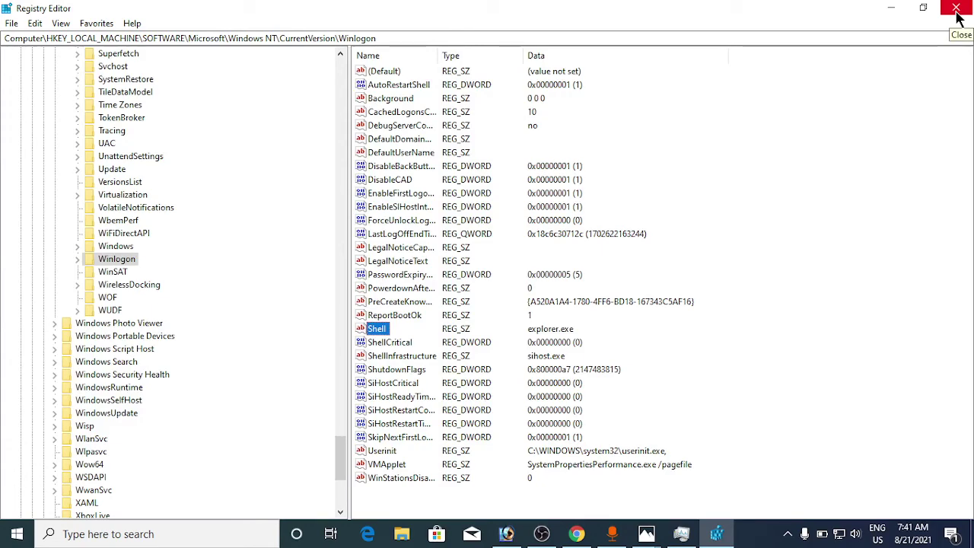
click(957, 9)
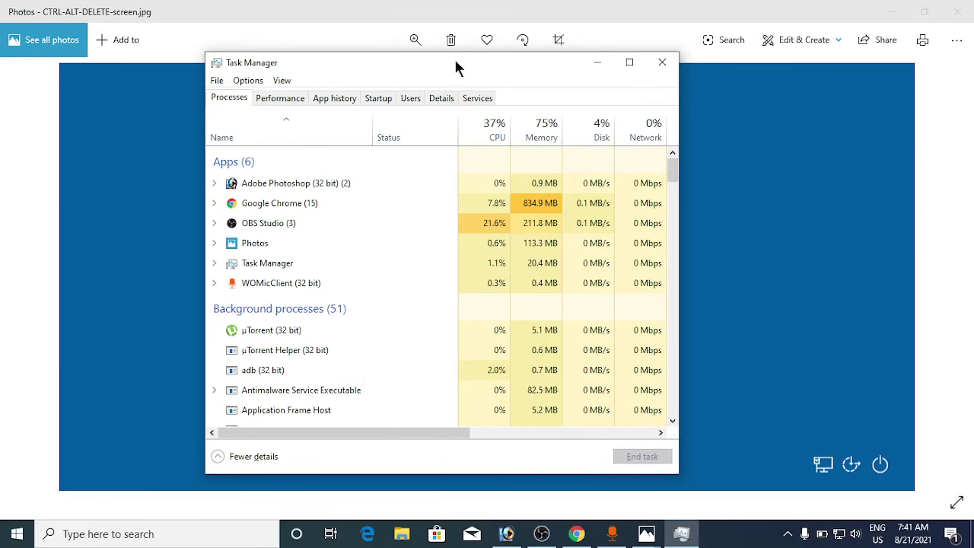
- Nudge Task Manager slightly down and close it, leaving the Photos image visible
mouse_move(457, 61)
mouse_down()
mouse_move(439, 61)
mouse_move(463, 71)
mouse_up()
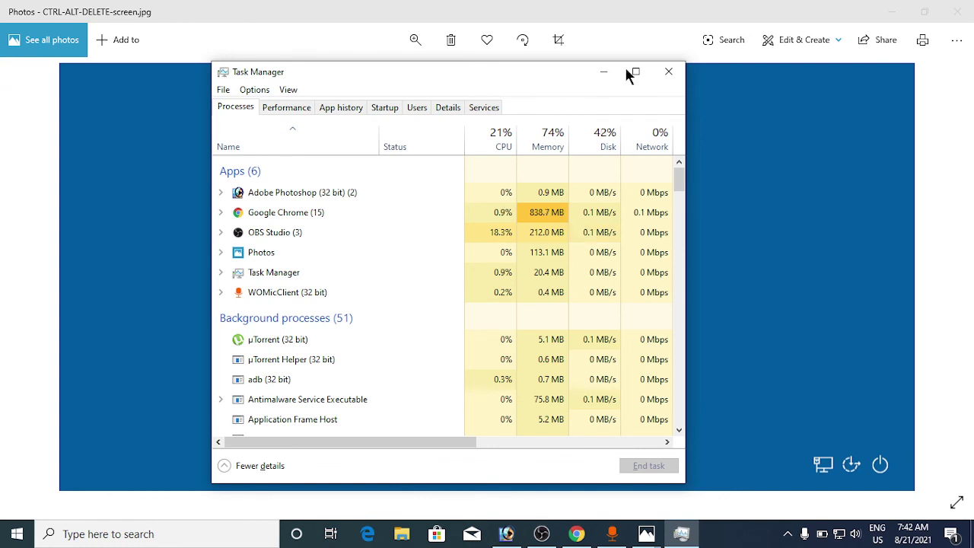
click(665, 72)
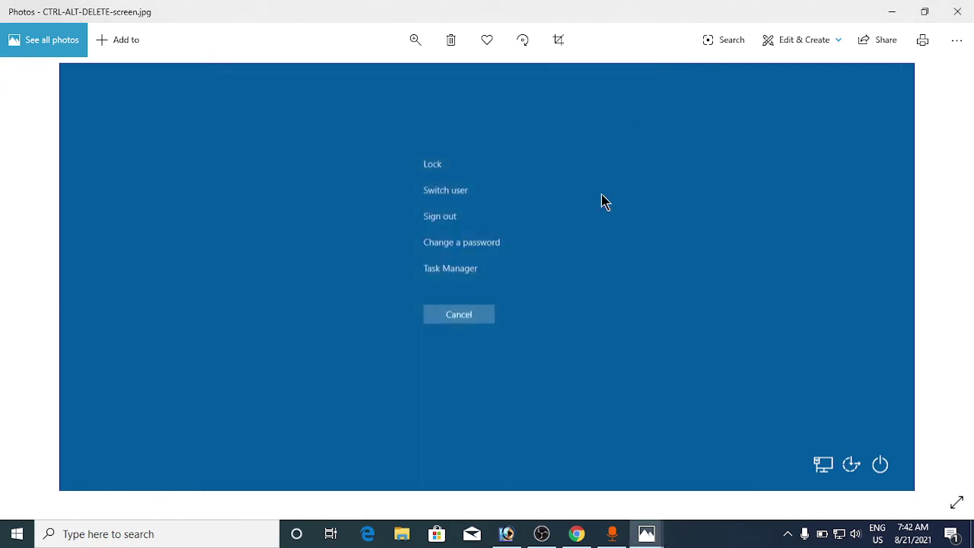